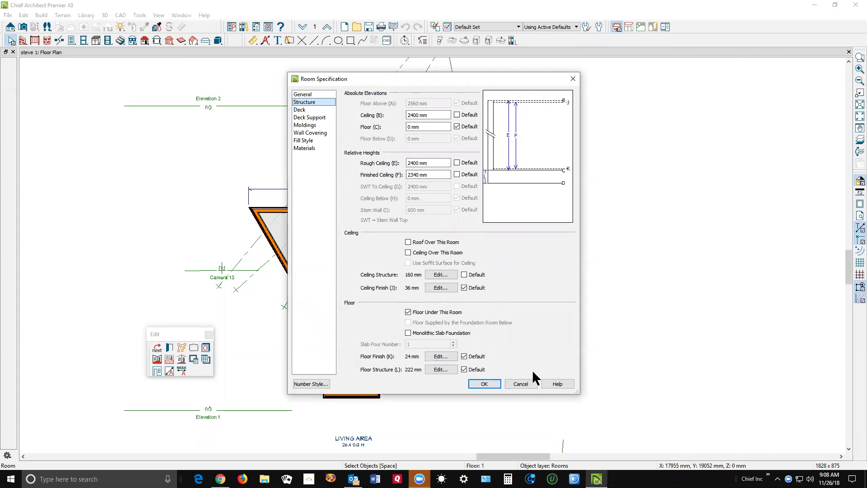
Step: Dismiss the room specification and set the automatic roof pitch to .5 degrees in the Build Roof settings
left_click(524, 385)
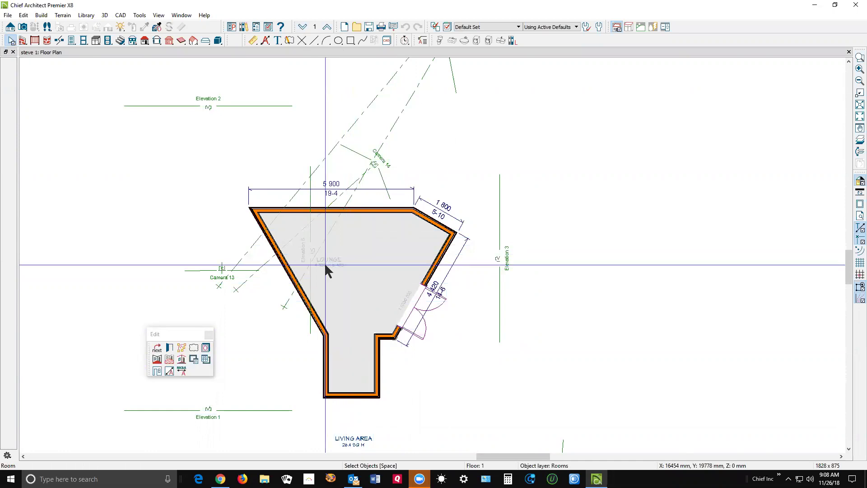
double_click(145, 40)
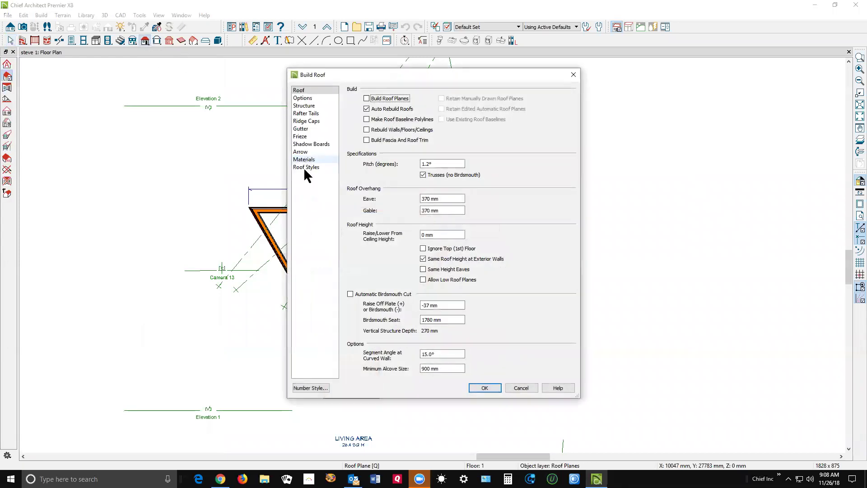
left_click(435, 164)
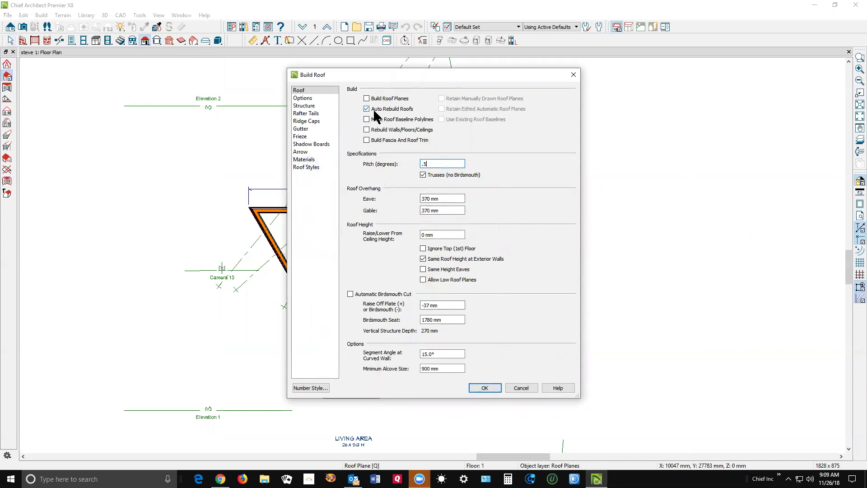
left_click(486, 388)
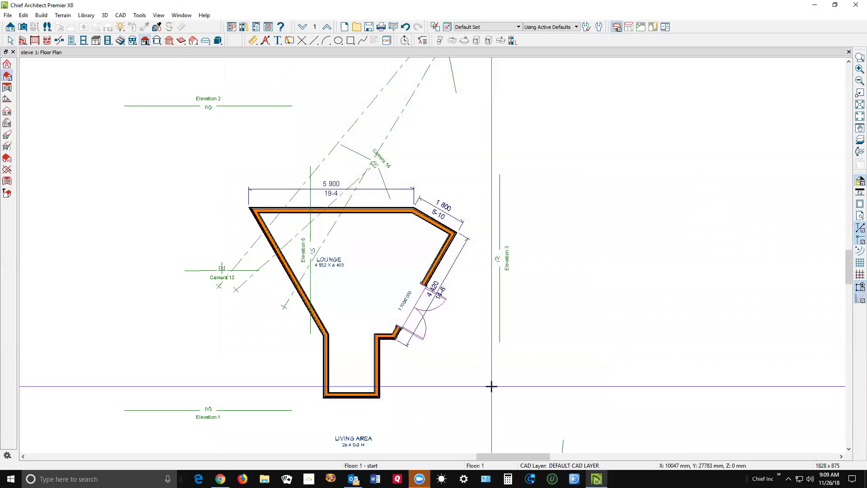
key("space")
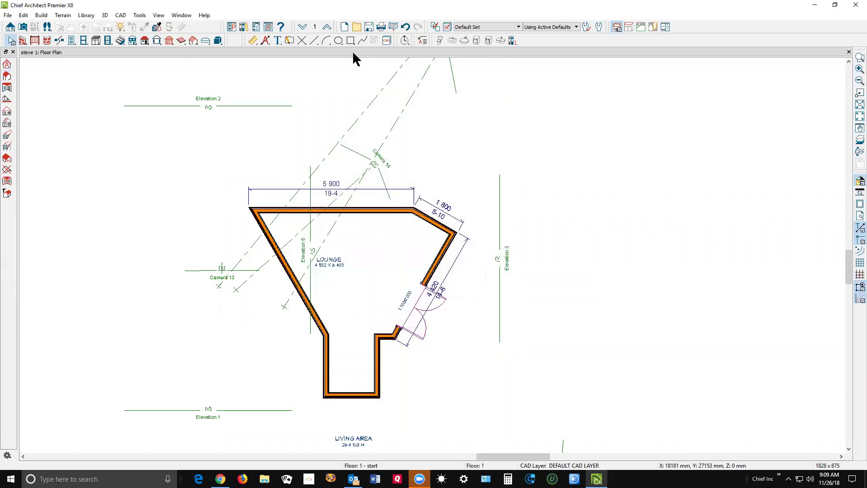
Step: Check the floor above for a roof and inspect the display settings of the roof layers in the Default Set
left_click(327, 28)
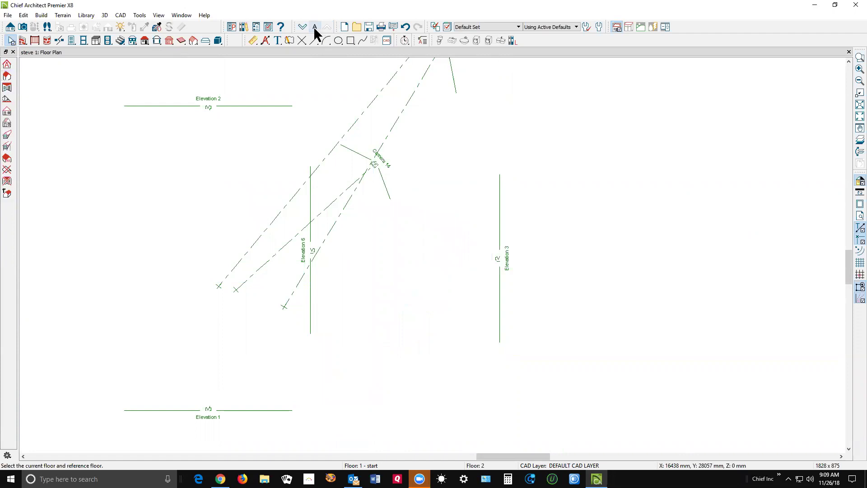
left_click(303, 27)
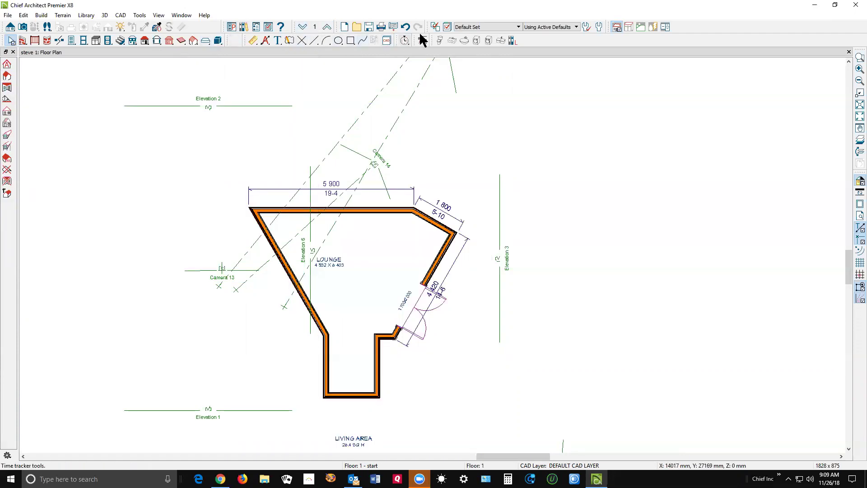
left_click(445, 27)
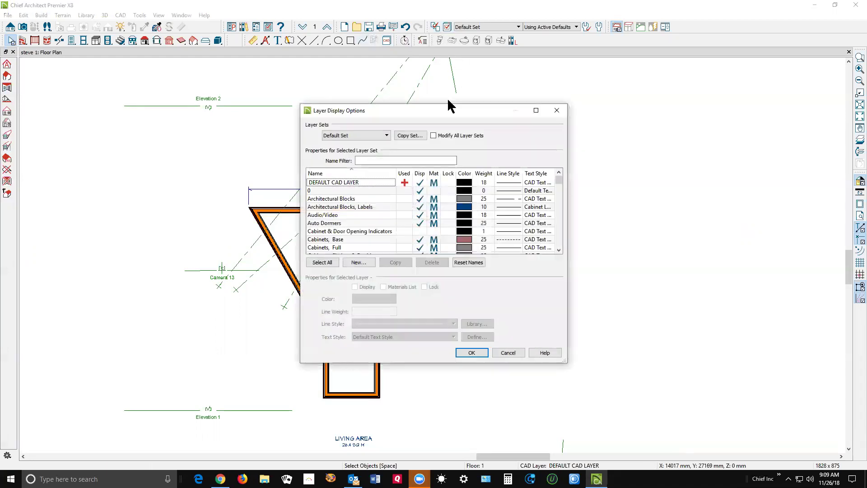
key("r")
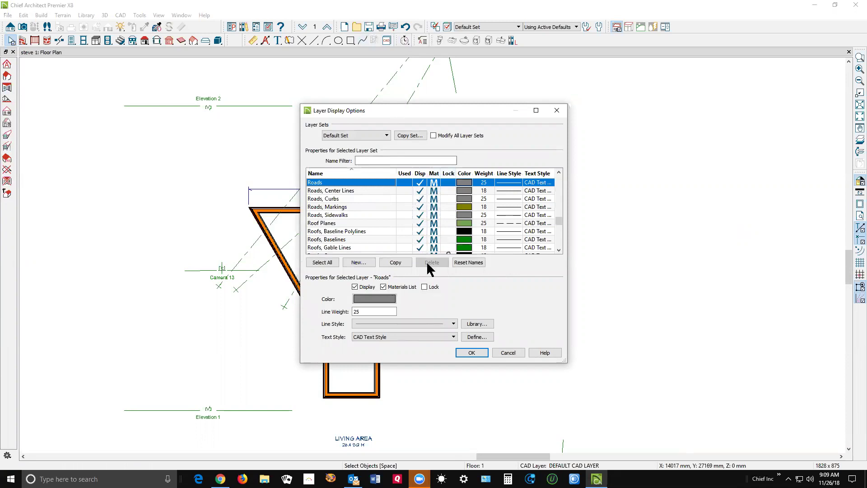
left_click(507, 352)
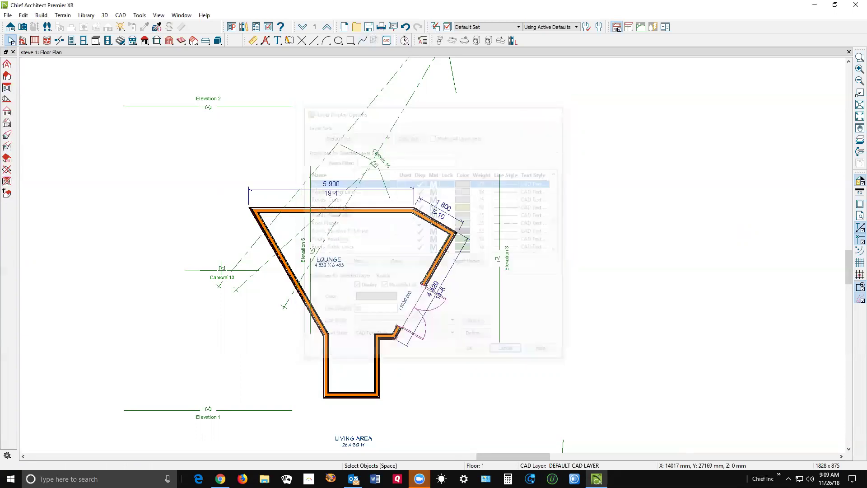
Step: Turn on the roof and the ceiling over the lounge in its structure settings
left_click(382, 269)
double_click(382, 268)
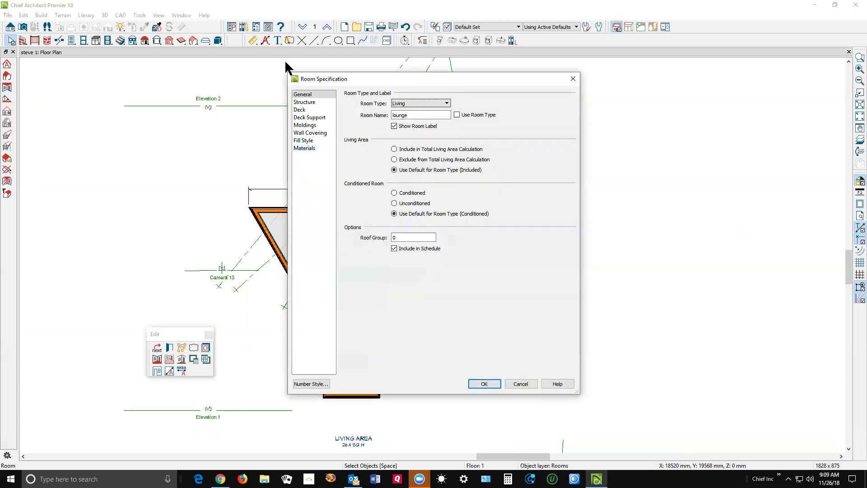
left_click(304, 102)
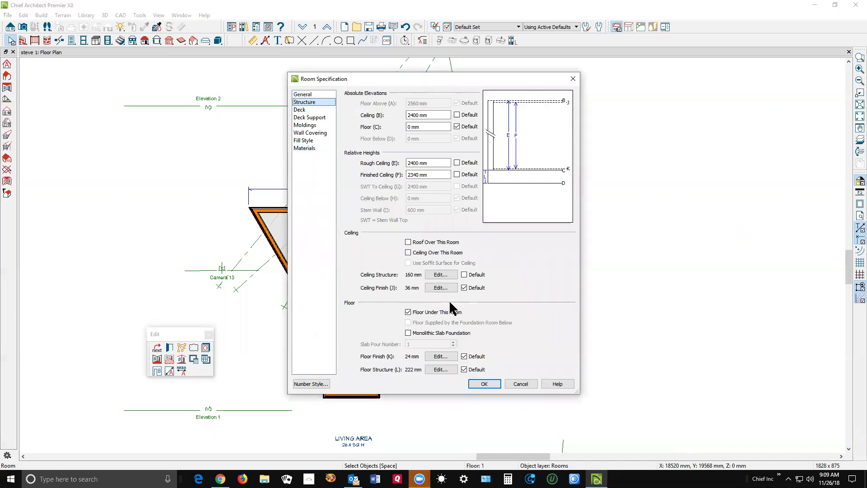
left_click(415, 252)
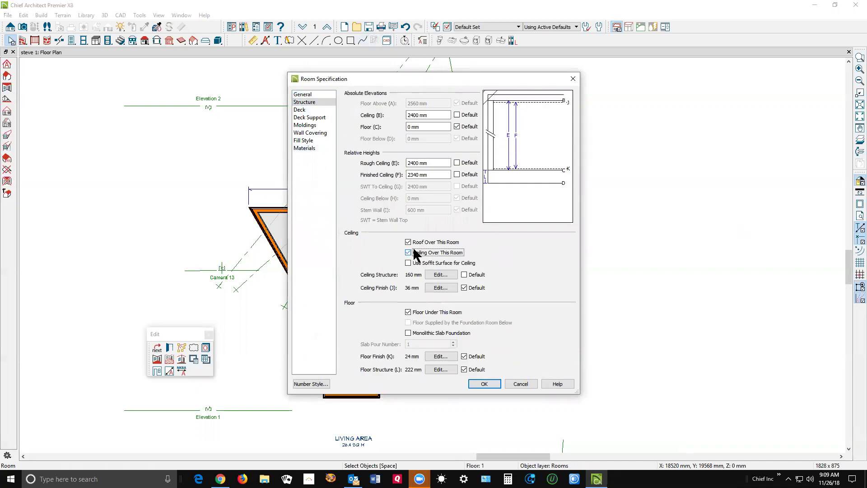
left_click(491, 381)
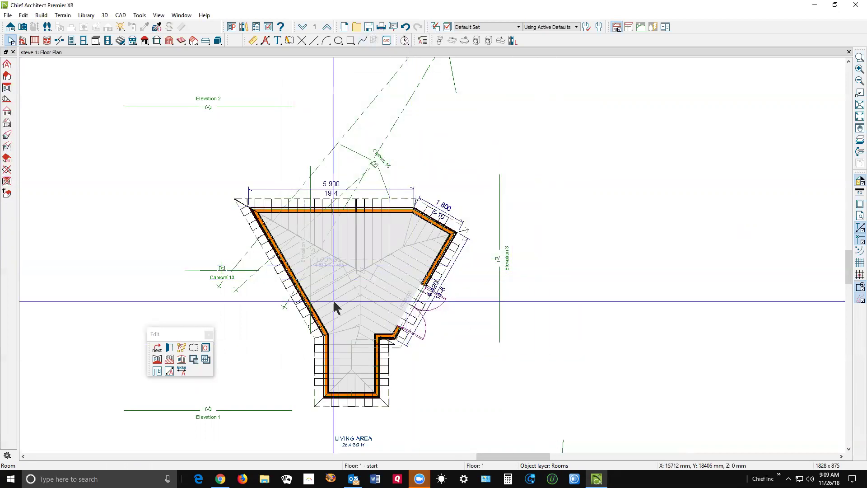
left_click(172, 287)
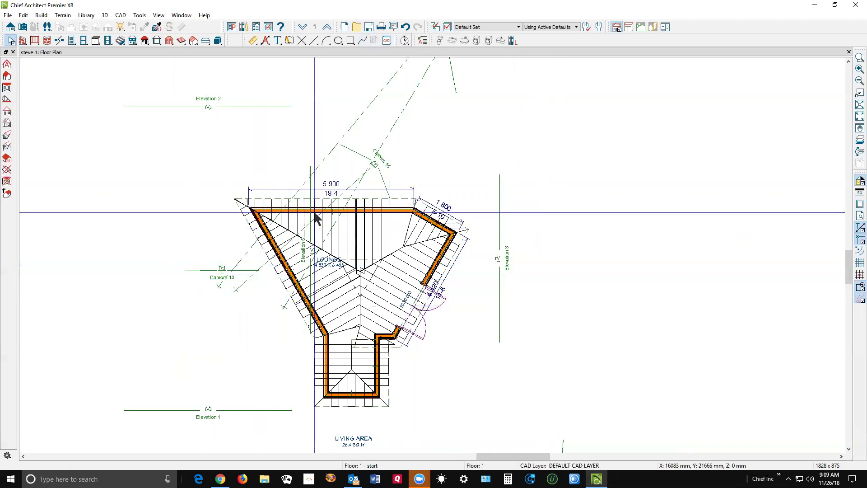
Step: Open the existing full overview camera beyond the upper right of the building and orbit to inspect the doors and roof edge
scroll(387, 163, "down", 3)
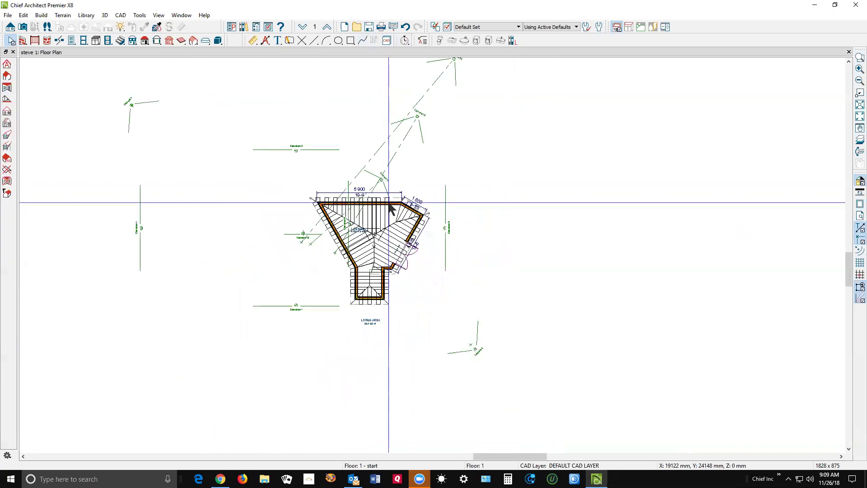
left_click(416, 116)
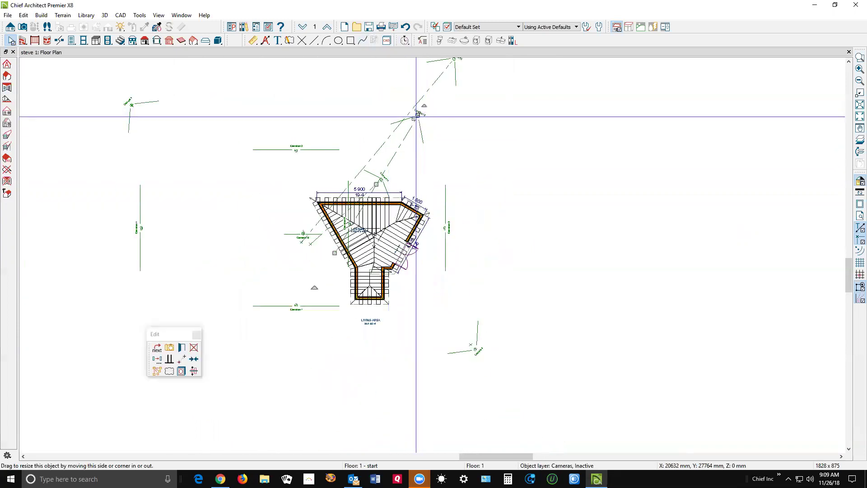
double_click(416, 116)
left_click_drag(328, 208, 497, 208)
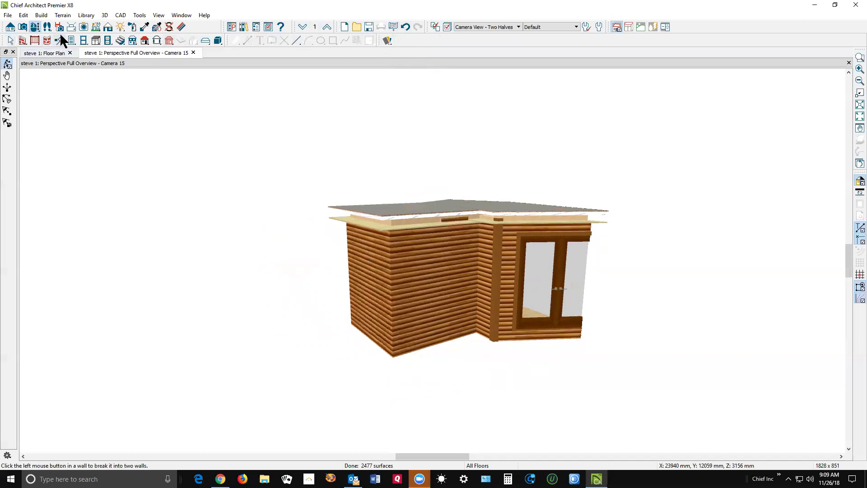
Step: Override the camera's default scene clipping, clipping surfaces within 50 mm and removing walls within 0 mm, and close the view
left_click(72, 27)
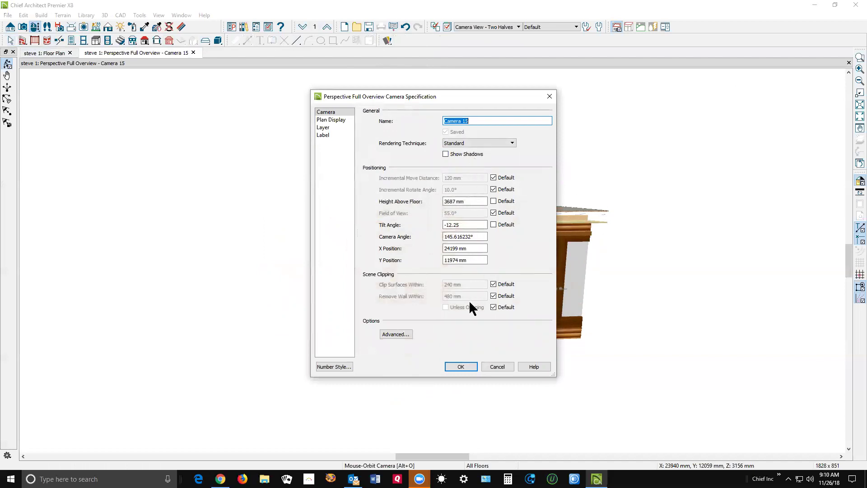
left_click(502, 284)
left_click(500, 296)
left_click(494, 307)
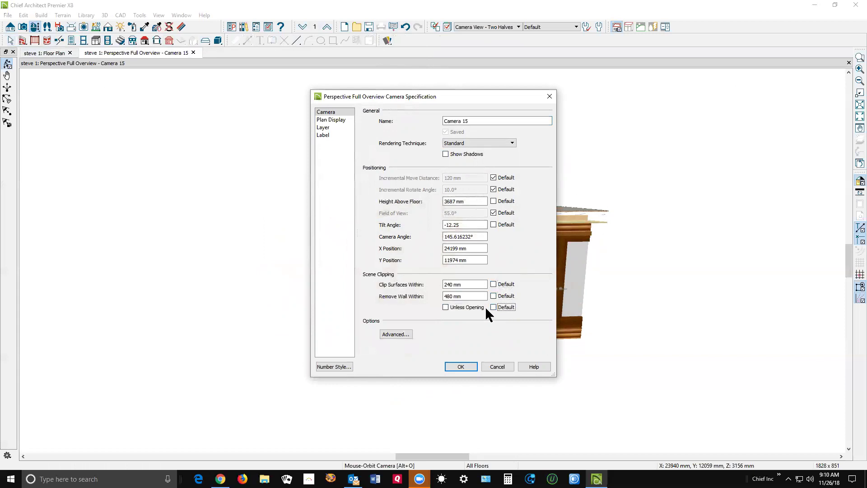
left_click_drag(476, 282, 300, 287)
type("50")
left_click_drag(469, 294, 374, 299)
type("0")
left_click(460, 367)
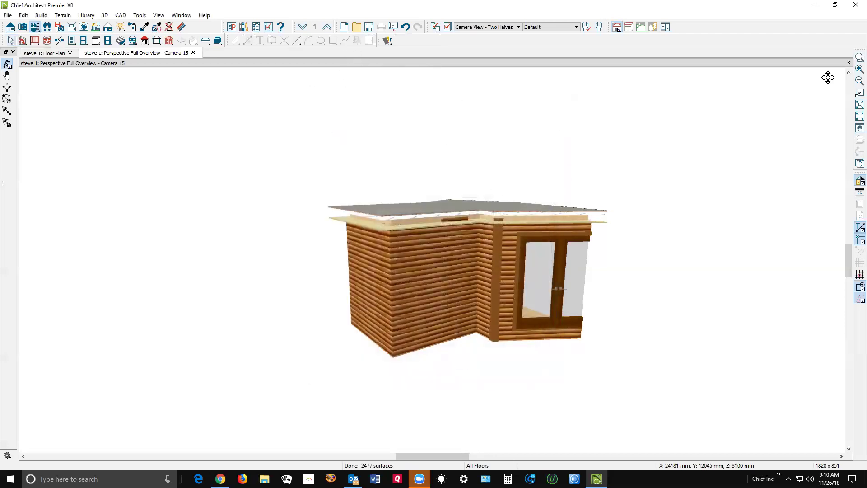
left_click(849, 62)
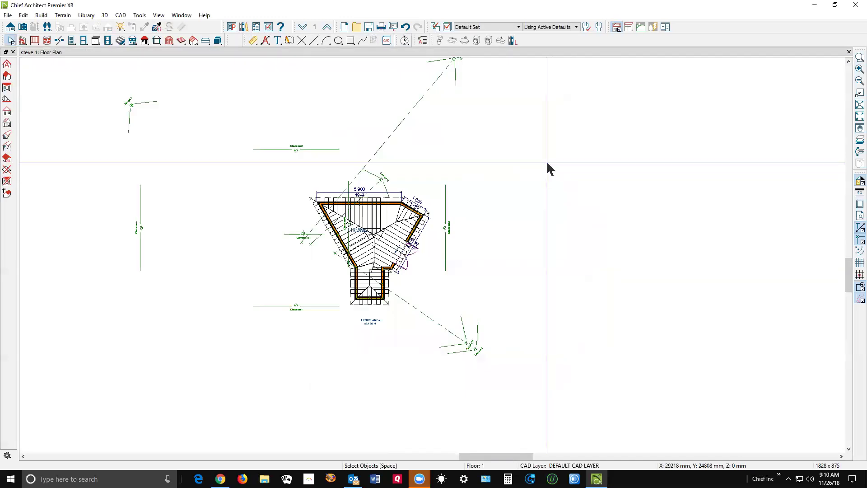
Step: Create a new perspective full overview of the building and frame it closely from the door side
scroll(505, 282, "down", 2)
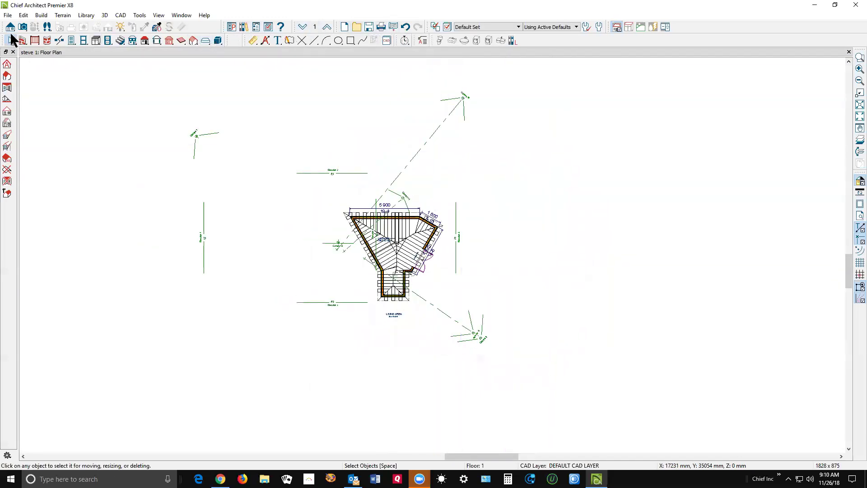
left_click(23, 26)
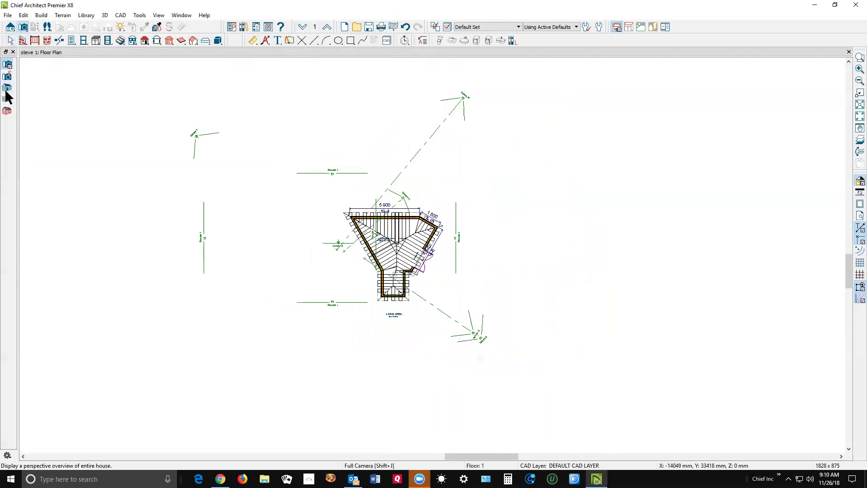
left_click(7, 88)
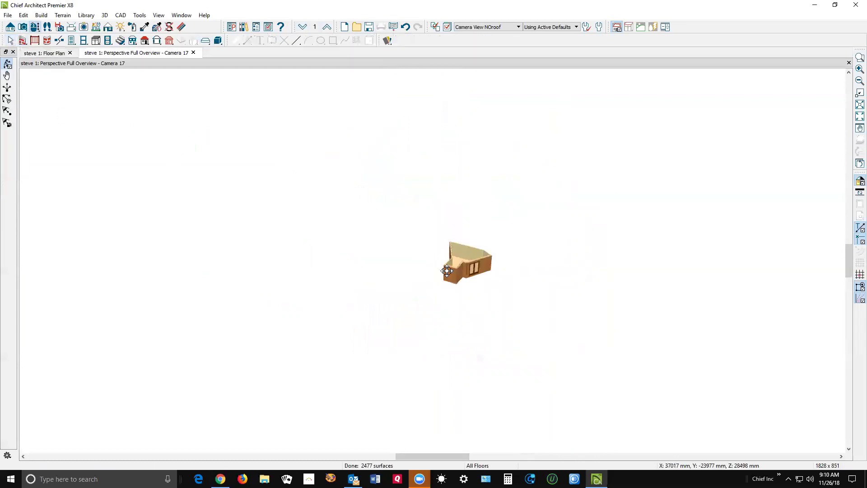
left_click_drag(447, 271, 408, 264)
scroll(443, 263, "up", 5)
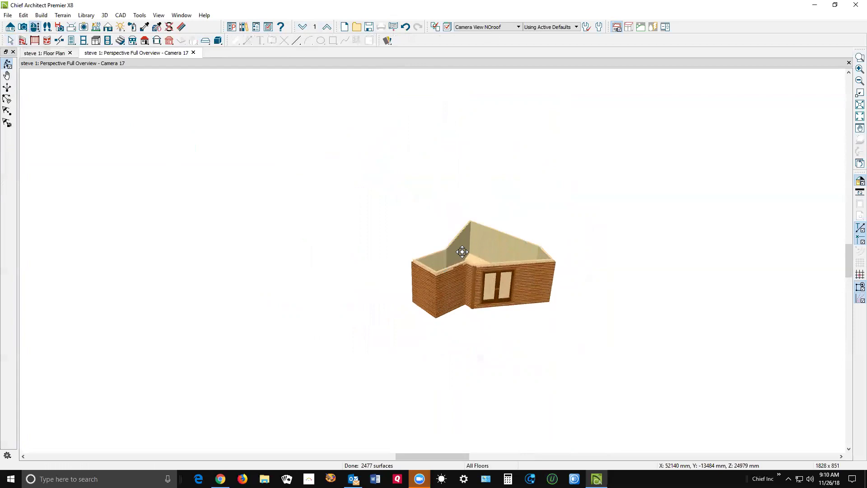
scroll(462, 252, "up", 3)
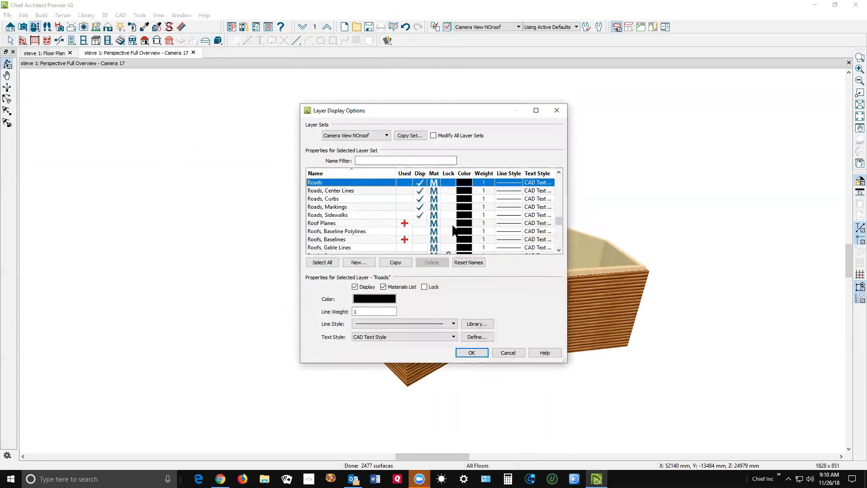
Step: Turn on display of the Roof Planes layer in the Camera View NOroof layer set
scroll(429, 209, "down", 1)
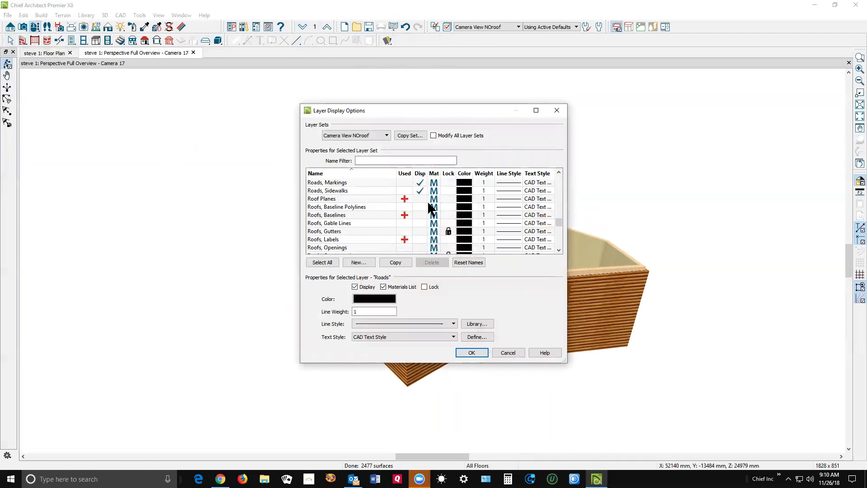
left_click(419, 198)
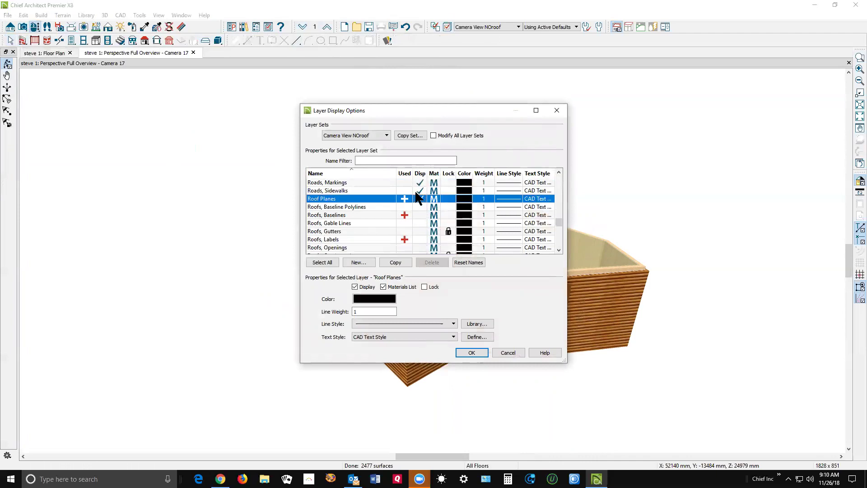
left_click(467, 351)
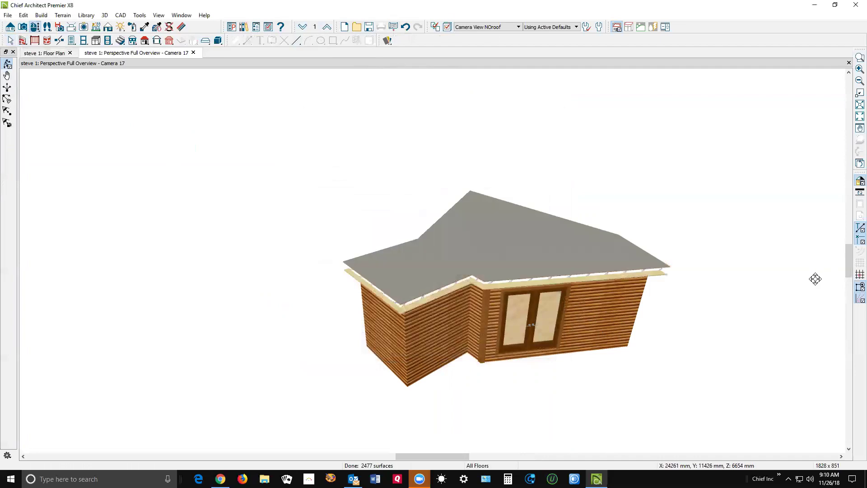
Step: Open the specification of the roof plane over the projecting wing and inspect its structure layer definition, leaving the definition unchanged
left_click_drag(558, 307, 546, 294)
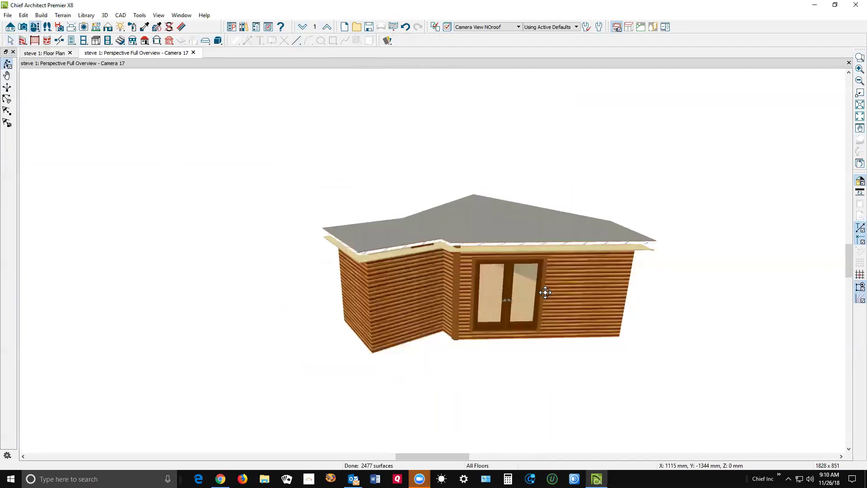
key("space")
left_click(371, 245)
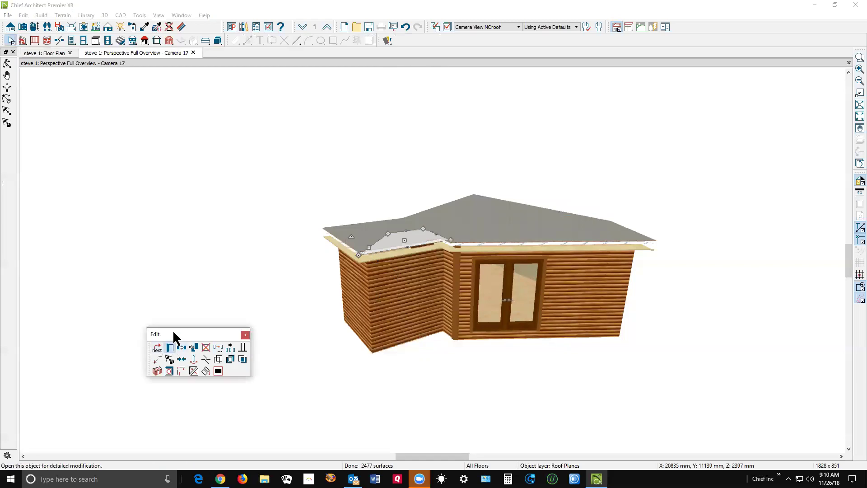
left_click(170, 346)
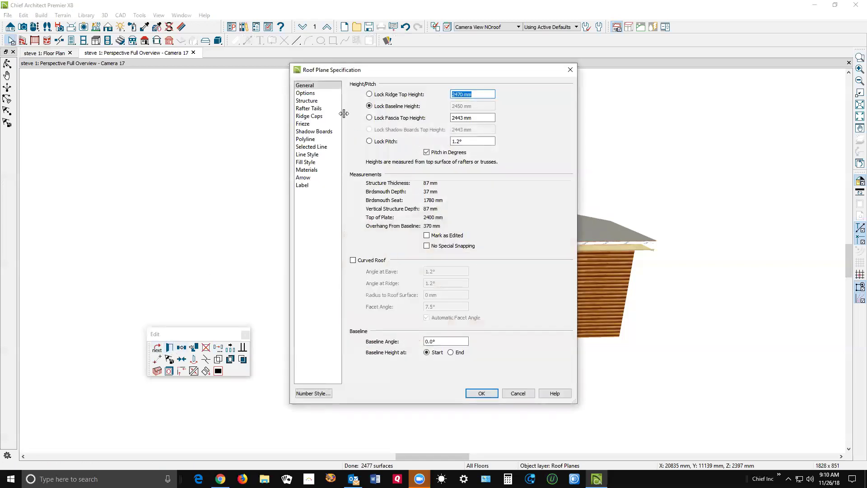
left_click(310, 101)
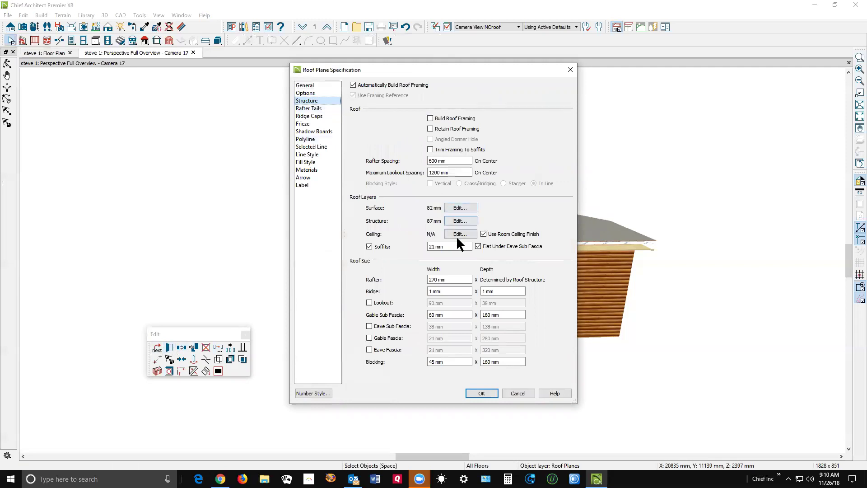
left_click(463, 220)
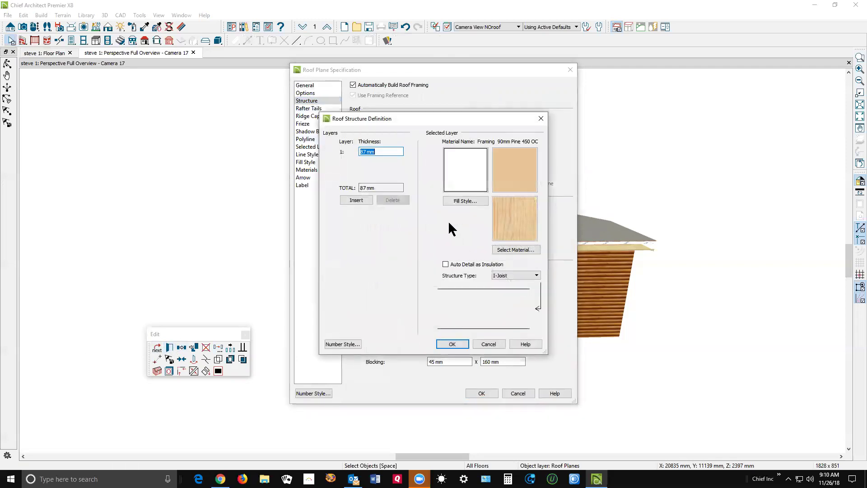
left_click(488, 344)
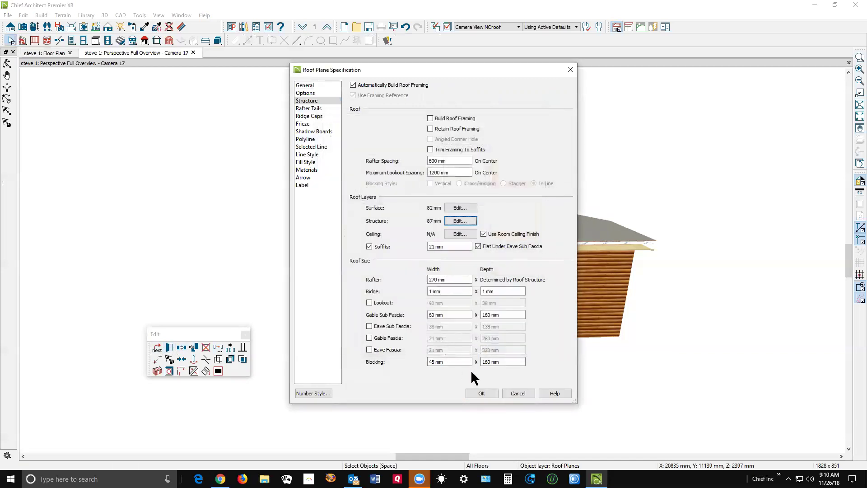
Step: Review the roof plane's blocking size, decline turning off Auto Rebuild Roofs, and cancel the roof plane specification
left_click(501, 362)
left_click_drag(483, 362, 451, 362)
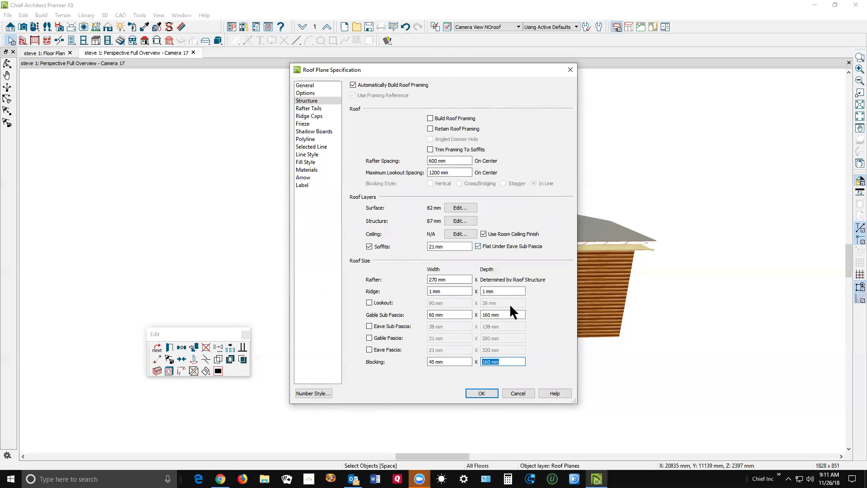
left_click(481, 394)
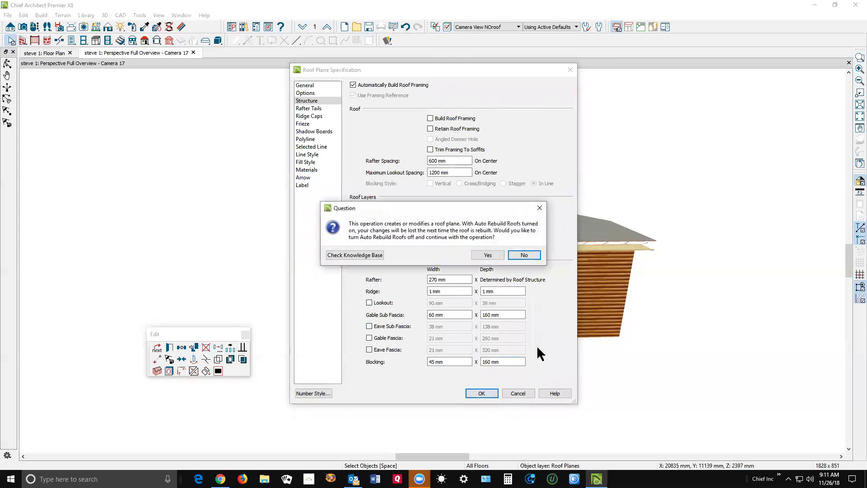
left_click(516, 256)
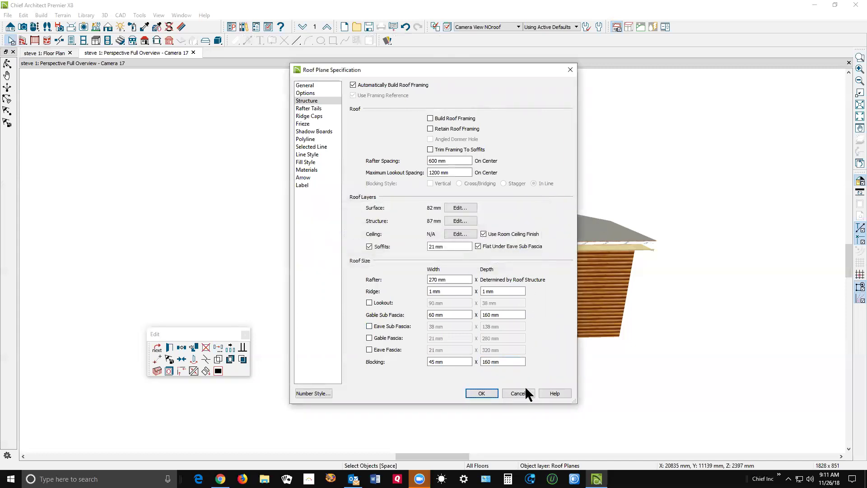
left_click(525, 392)
Step: Examine the roof surface, eave edge and soffits around the building from above, at eave level and towards the end wall
scroll(486, 237, "up", 5)
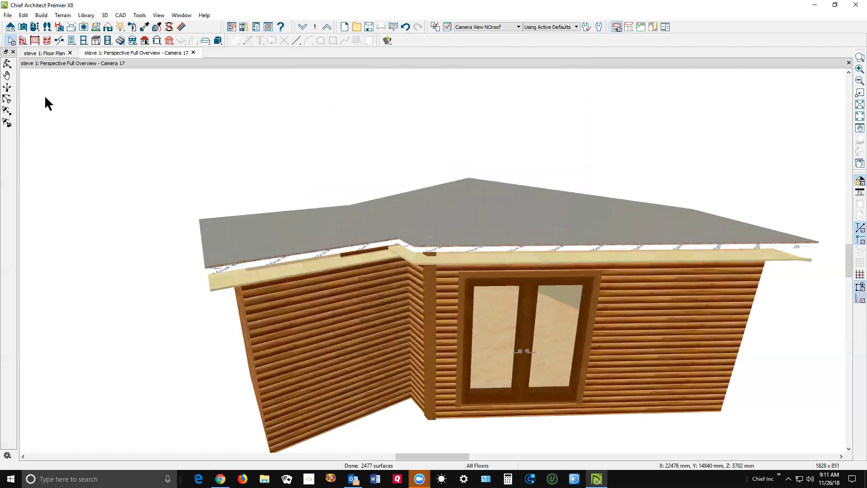
left_click(8, 63)
left_click_drag(344, 333, 343, 311)
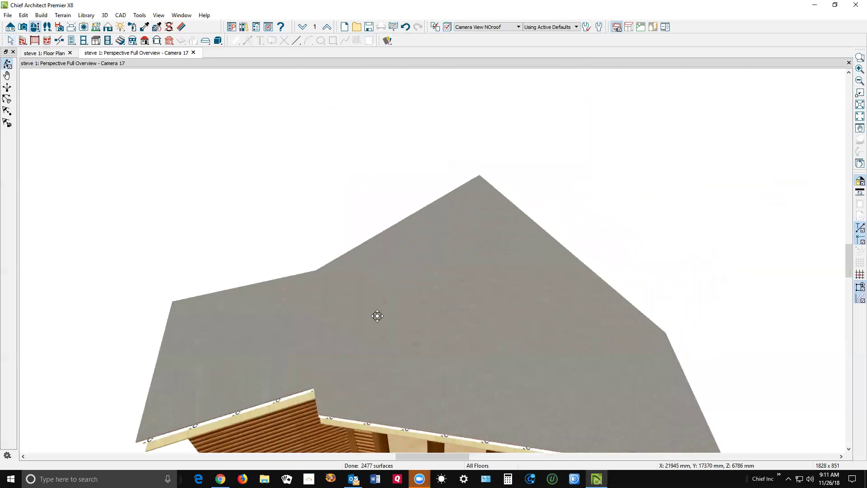
left_click_drag(416, 248, 424, 206)
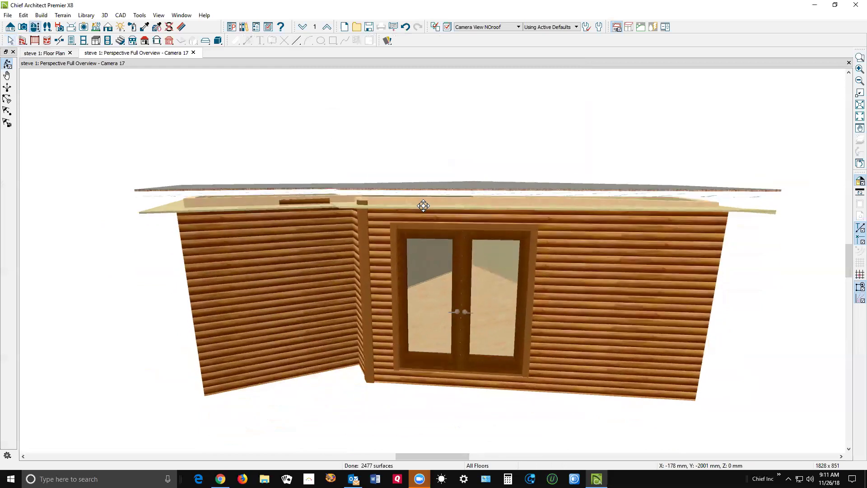
scroll(435, 231, "down", 4)
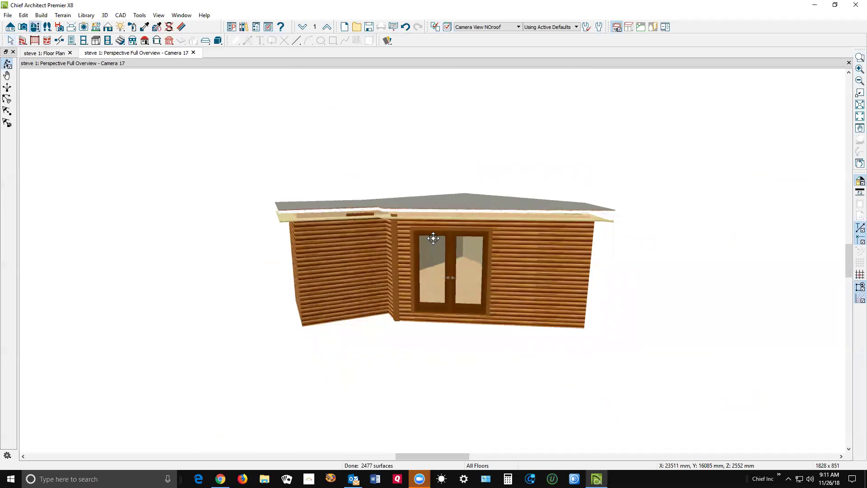
left_click_drag(412, 213, 412, 233)
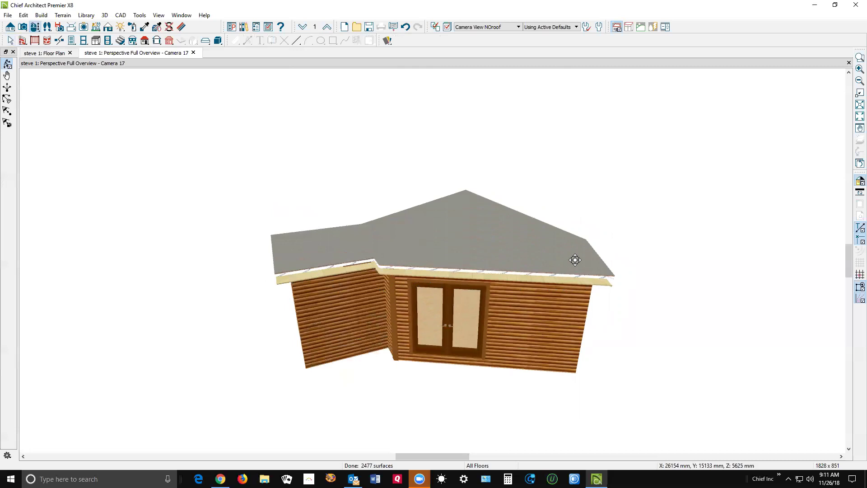
left_click_drag(565, 257, 541, 246)
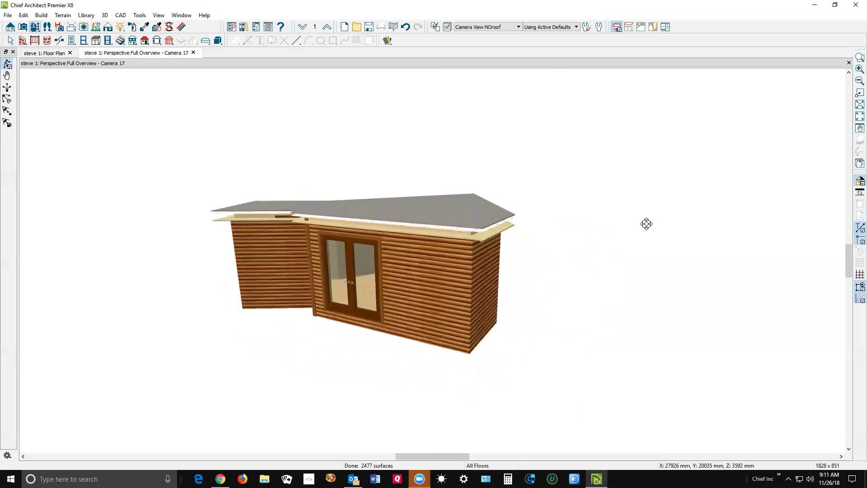